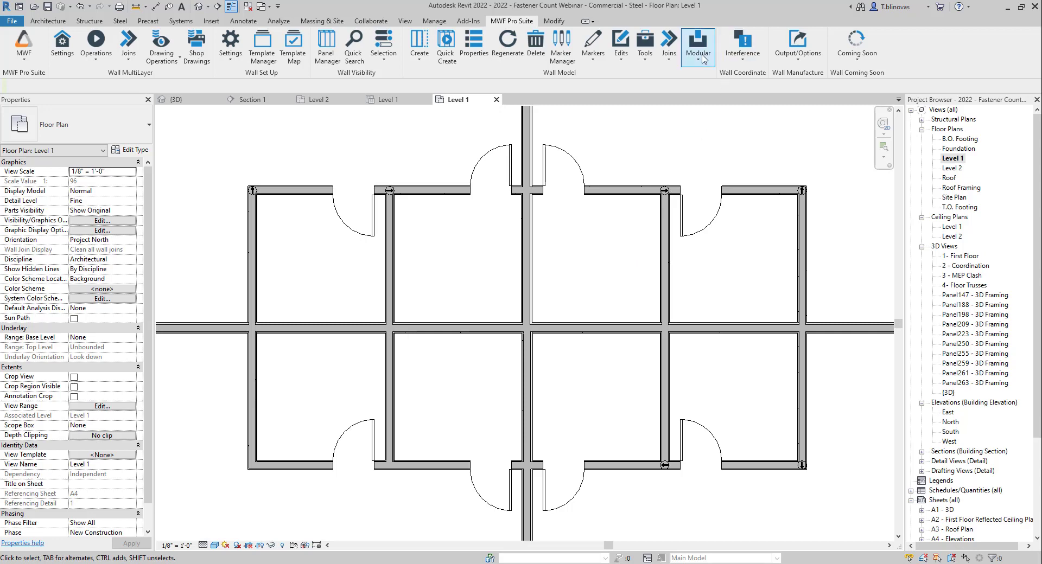
- Browse the panel join commands and tentatively select the corner walls, then clear the selection
left_click(670, 57)
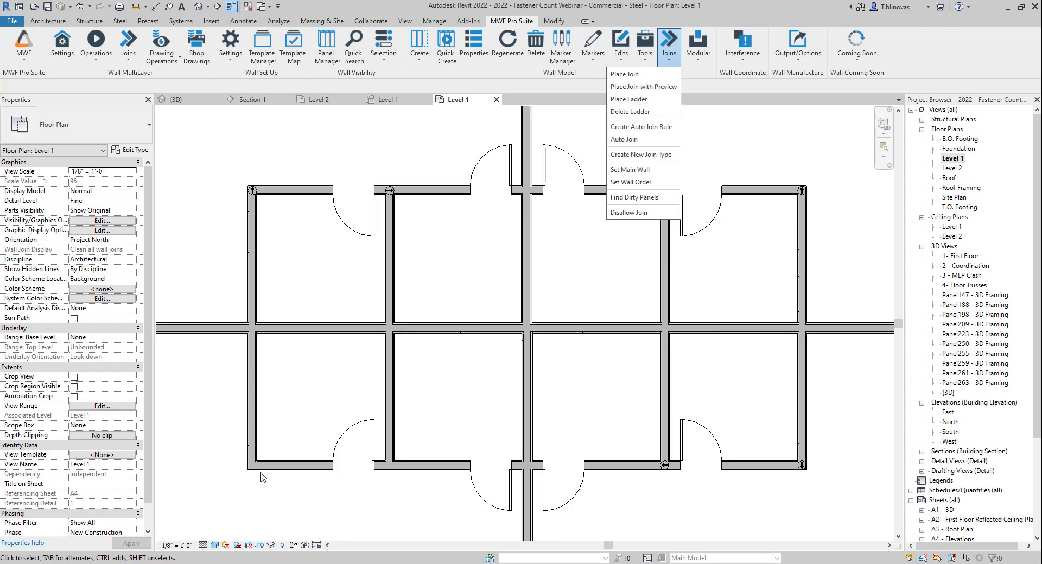
left_click(310, 419)
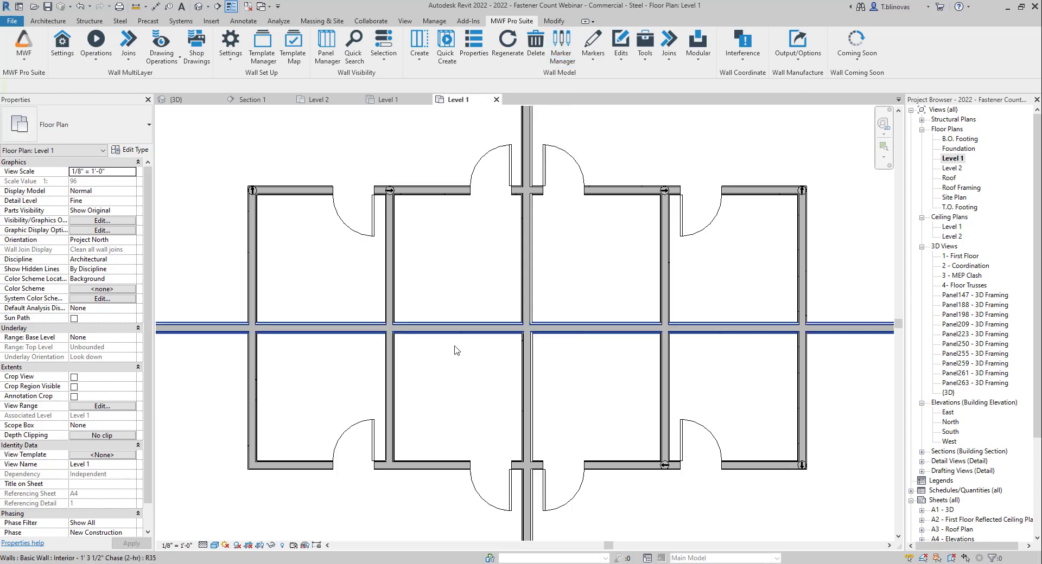
left_click_drag(293, 430, 229, 488)
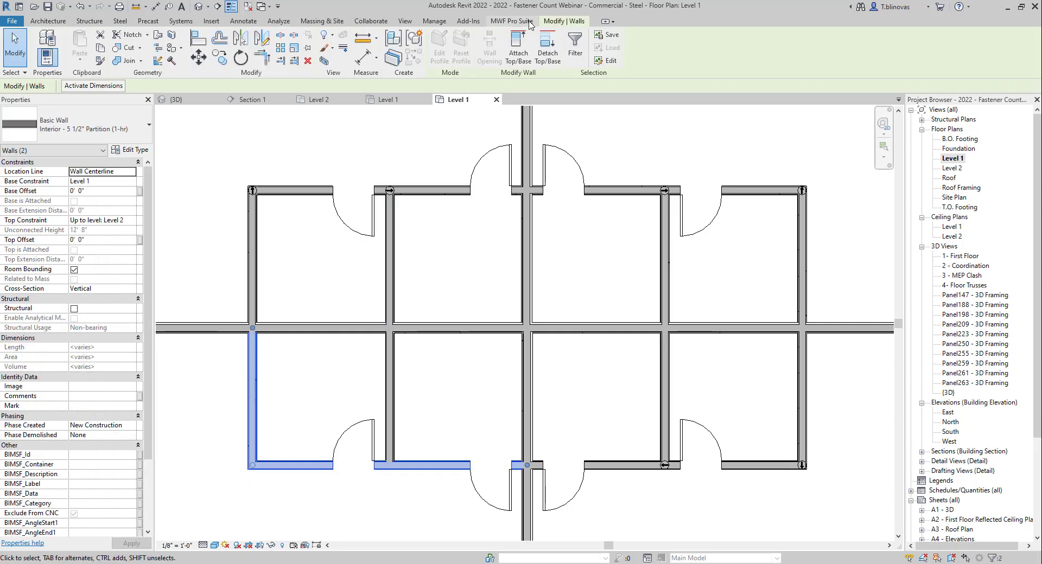
left_click(530, 22)
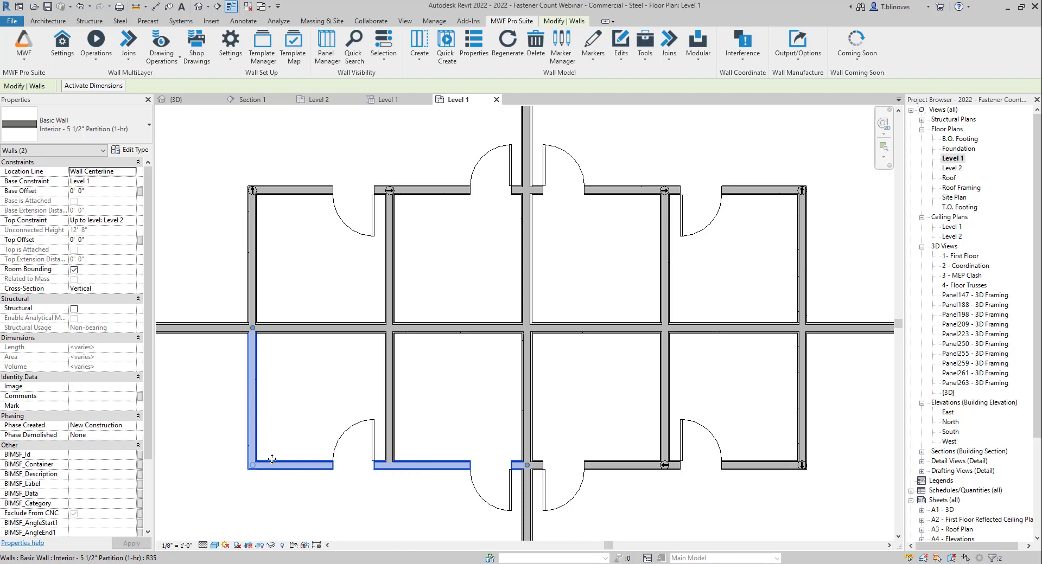
left_click(258, 491)
- Zoom to the lower-left corner, select its left and bottom walls, and place a join with preview
scroll(213, 471, "up", 2)
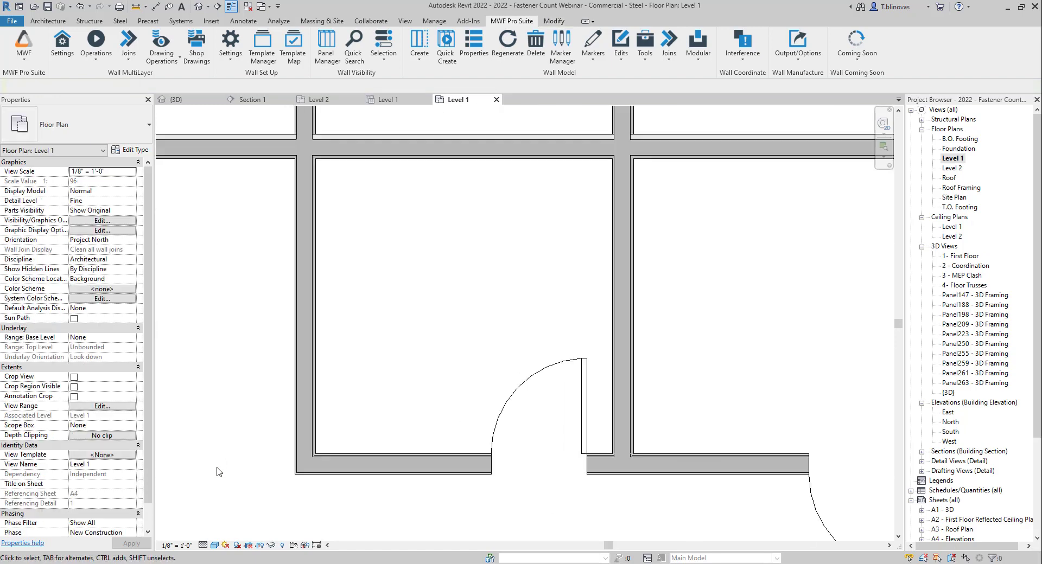
scroll(367, 395, "up", 1)
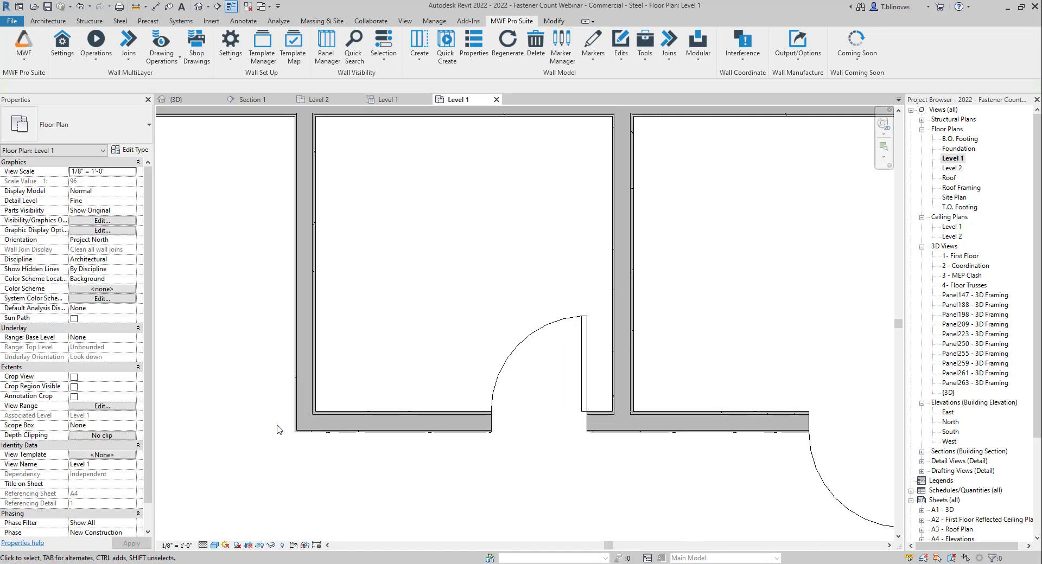
scroll(280, 426, "up", 1)
left_click_drag(462, 273, 240, 519)
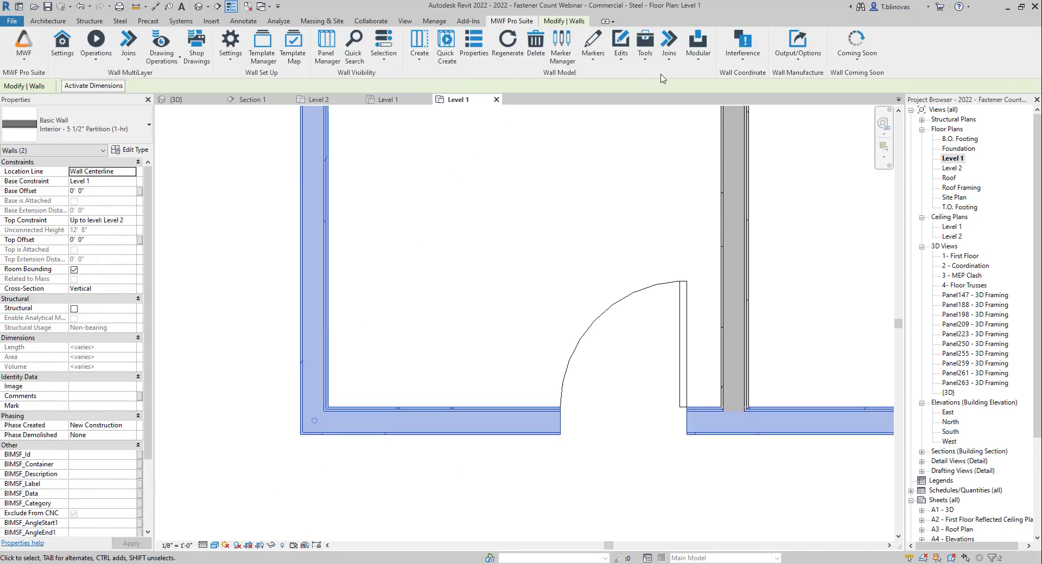
left_click(671, 56)
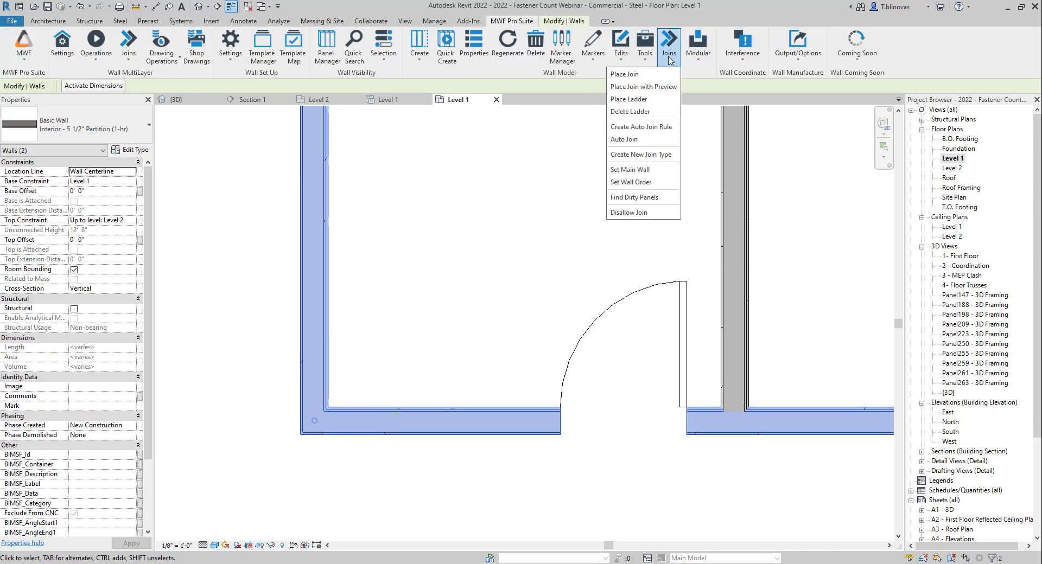
left_click(661, 88)
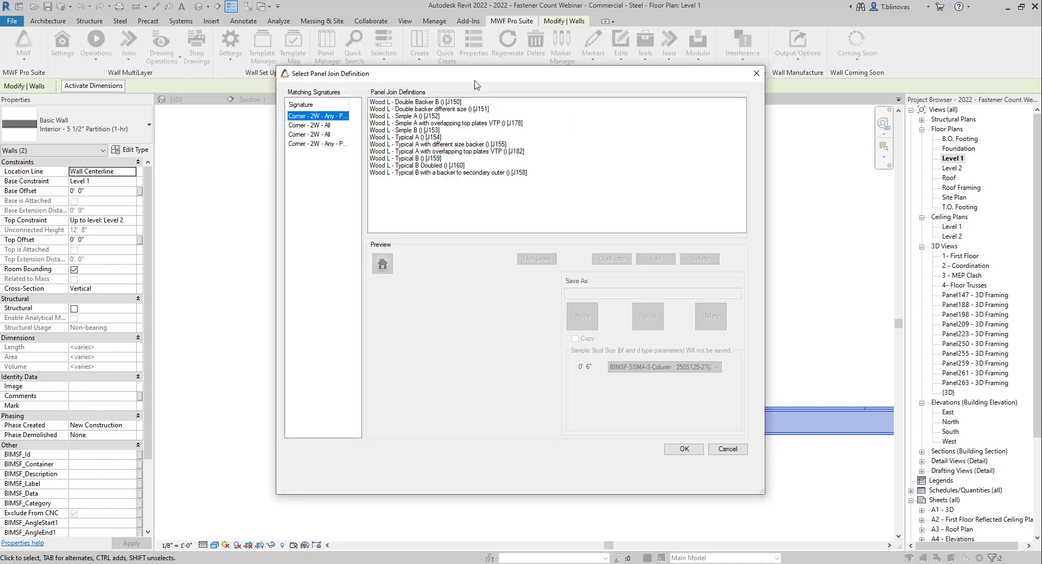
- Show the LGS Corner - 2W definitions and preview LGS L-ANY SIMPLE A [J110]
left_click_drag(474, 74, 462, 70)
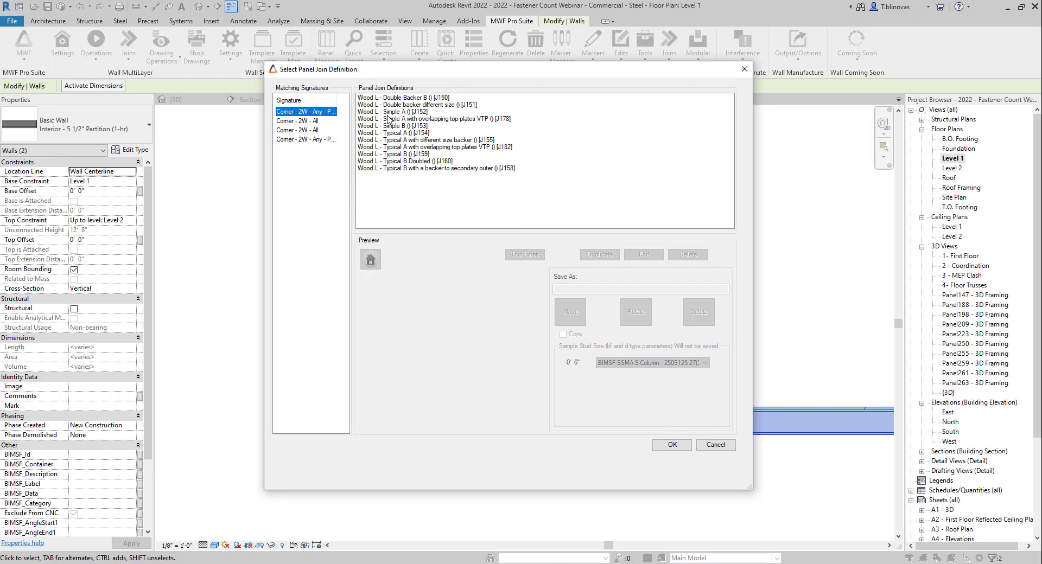
left_click(332, 140)
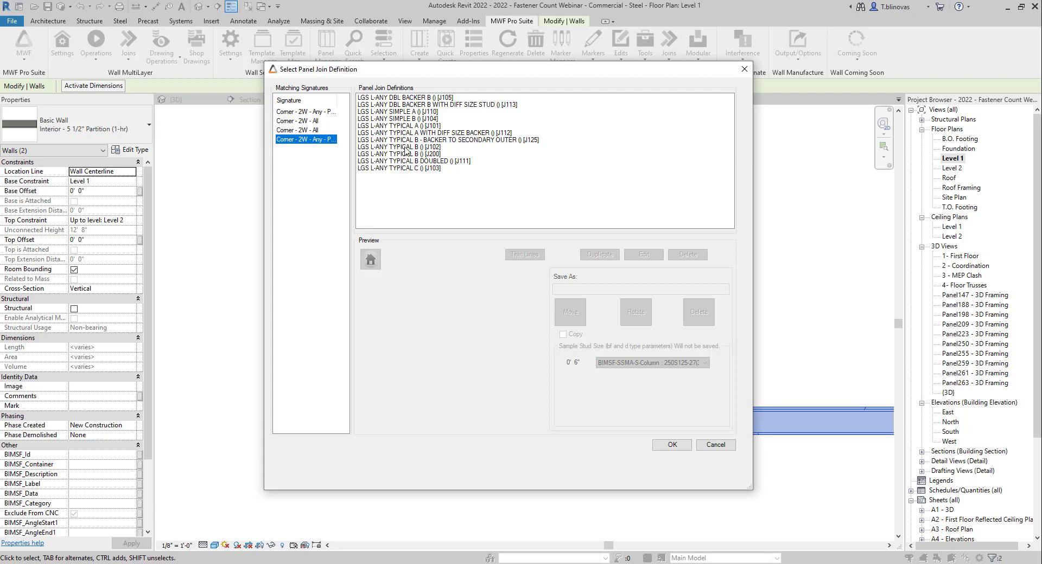
left_click(421, 125)
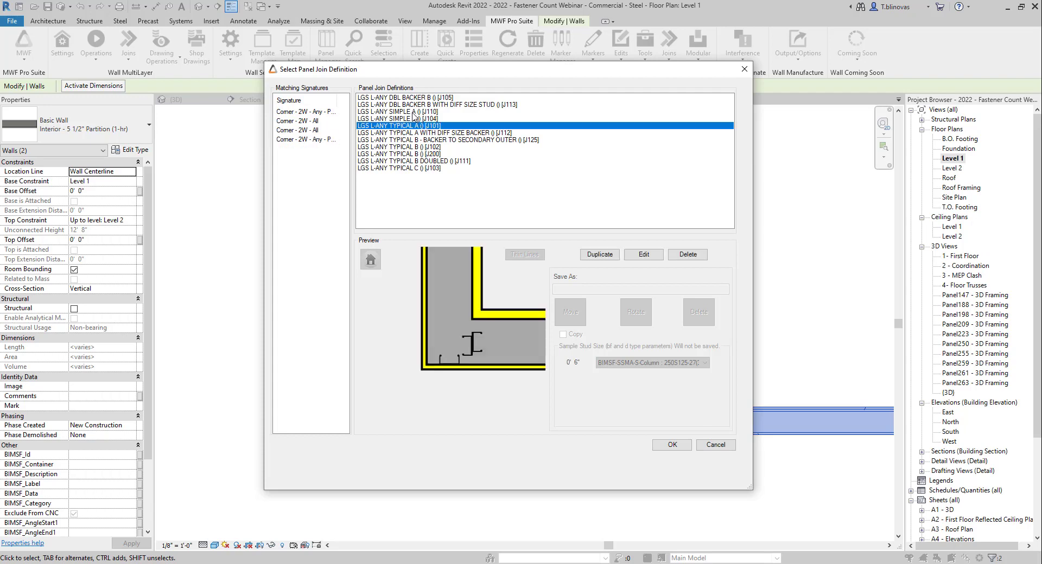
left_click(414, 112)
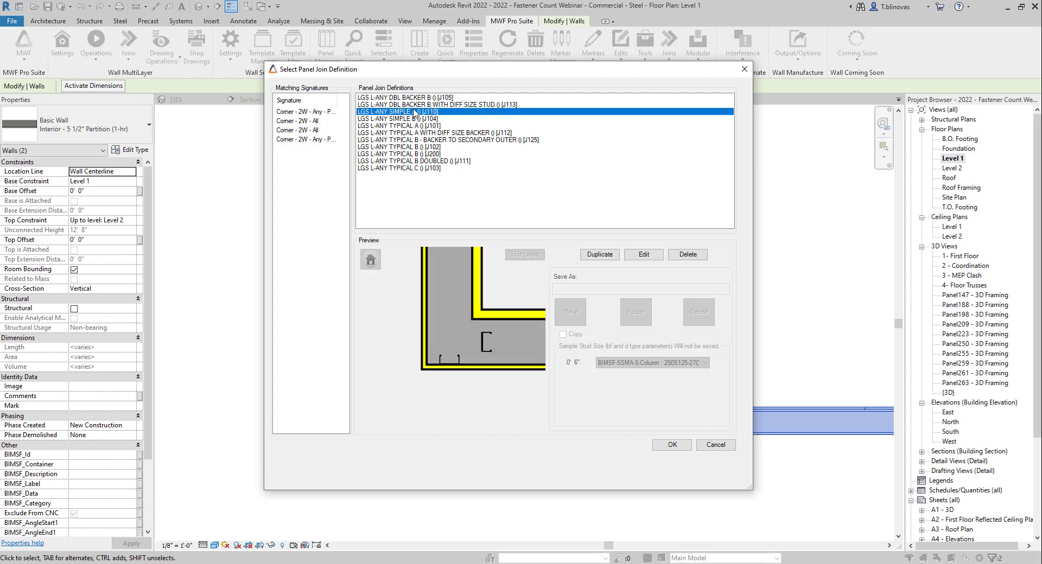
- Duplicate the SIMPLE A corner join as TEST [J201] and widen the definition dialog
left_click(600, 254)
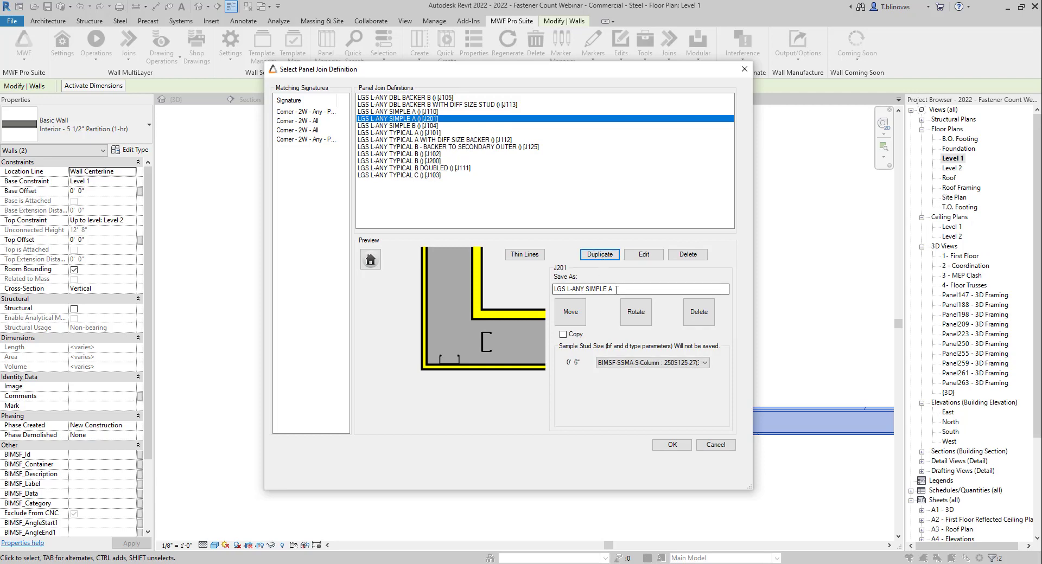
left_click_drag(616, 289, 553, 293)
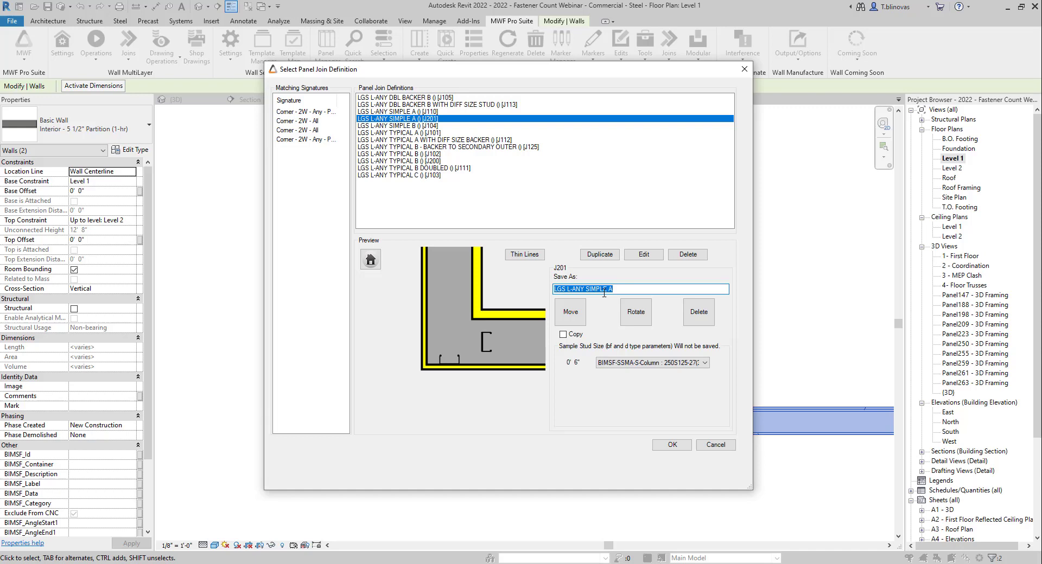
type("TEST")
key("Return")
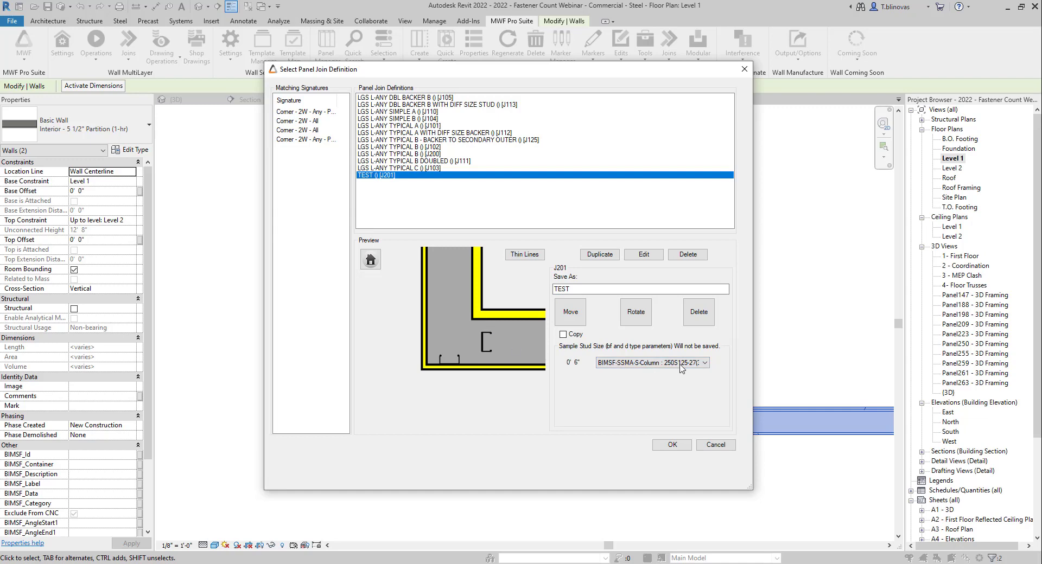
left_click_drag(754, 372, 808, 371)
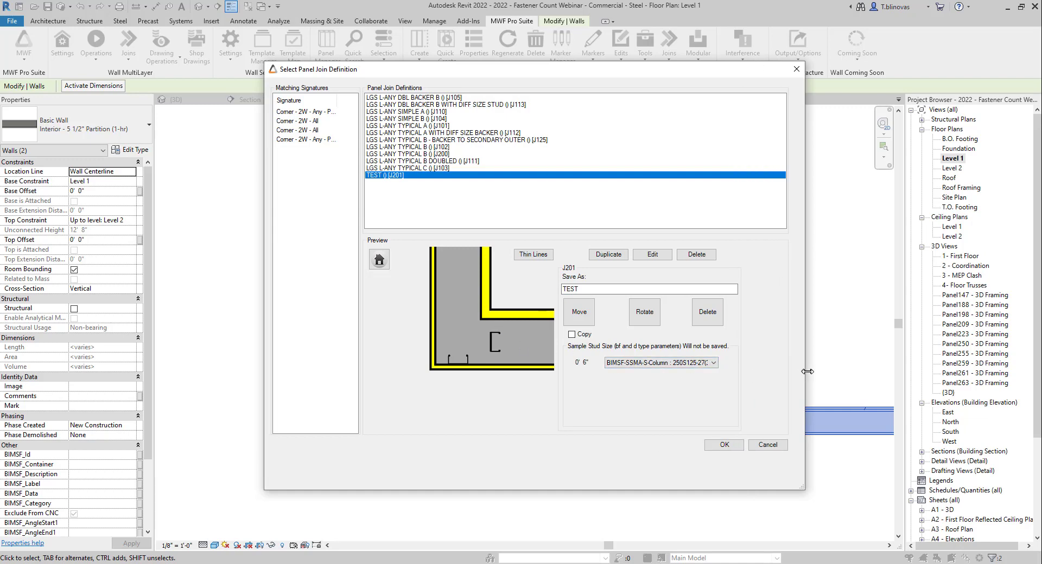
left_click(713, 363)
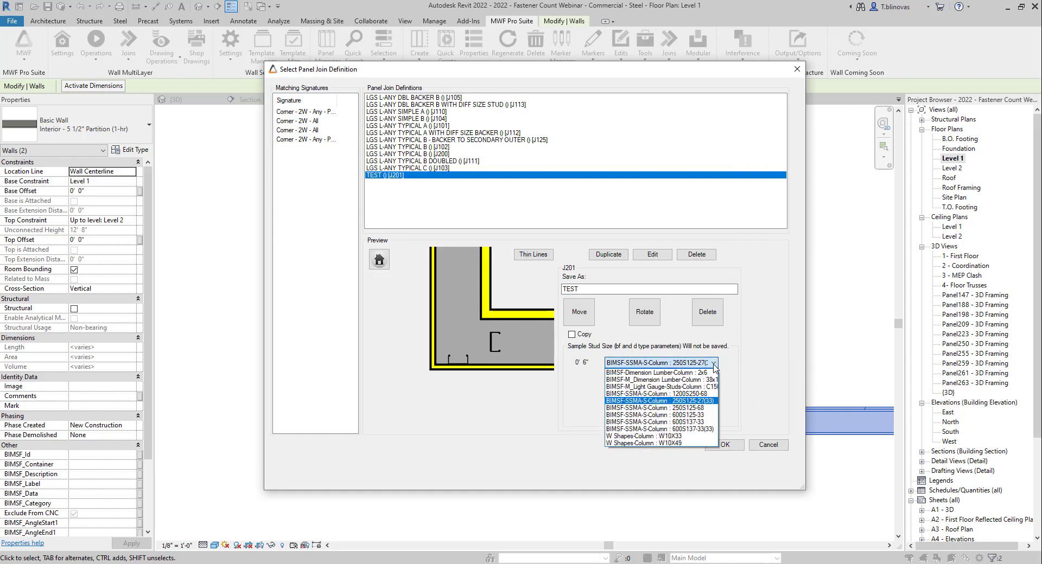
- Use the 600S137-33(33) sample stud, then zoom the preview and show it with thin lines
left_click(690, 429)
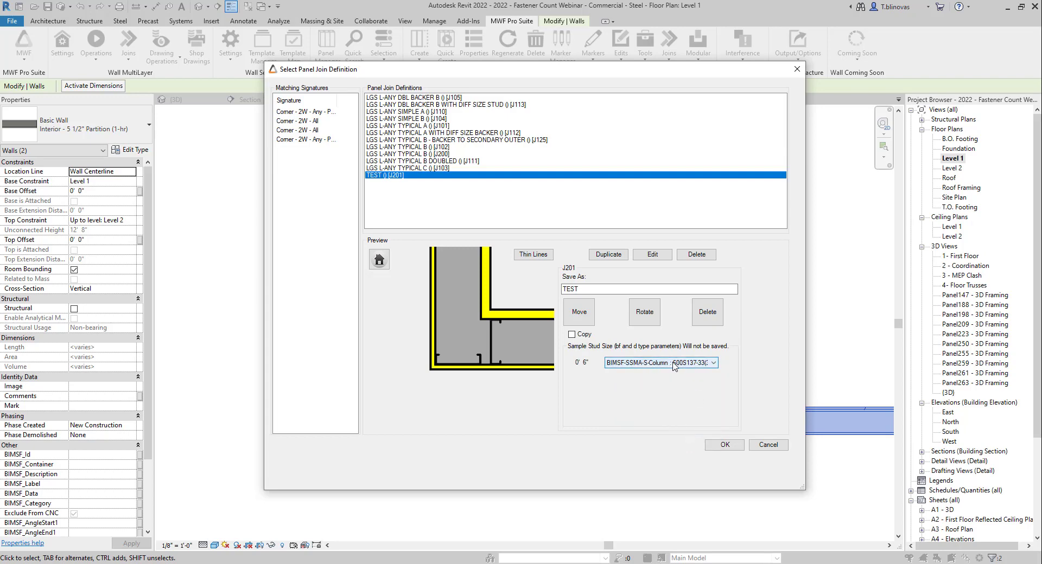
left_click(506, 360)
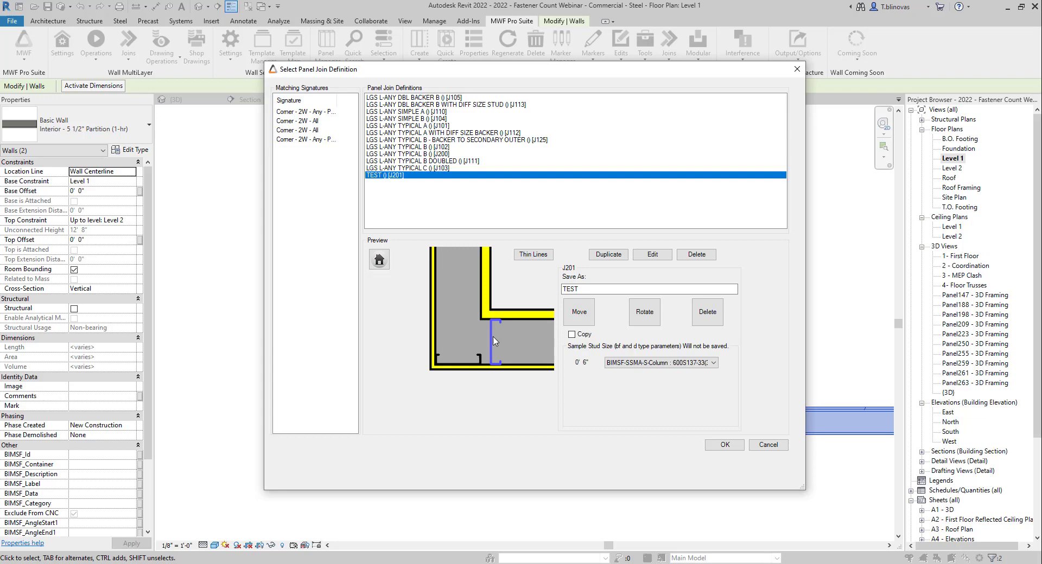
scroll(491, 317, "up", 2)
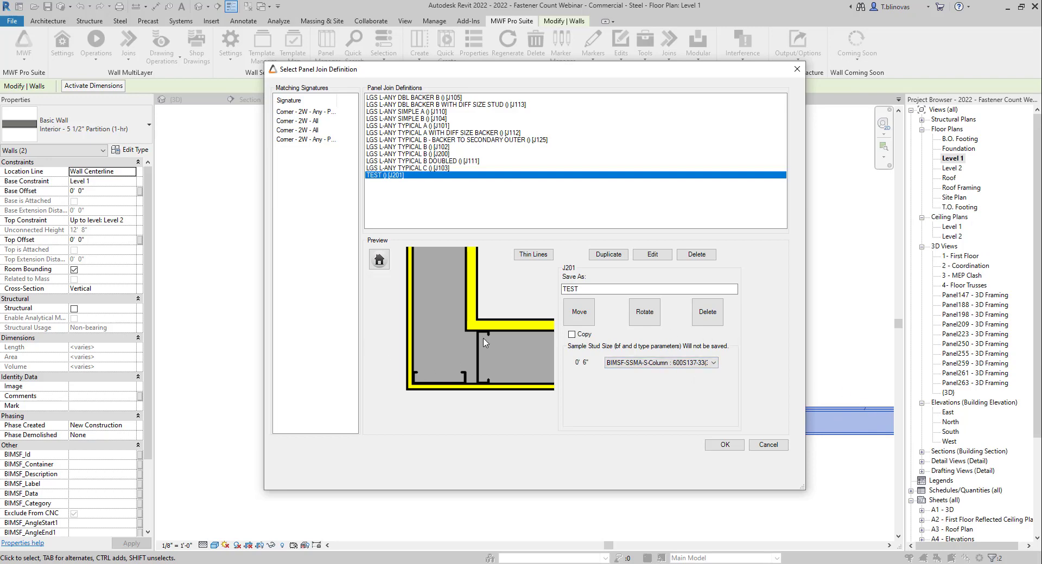
left_click(529, 256)
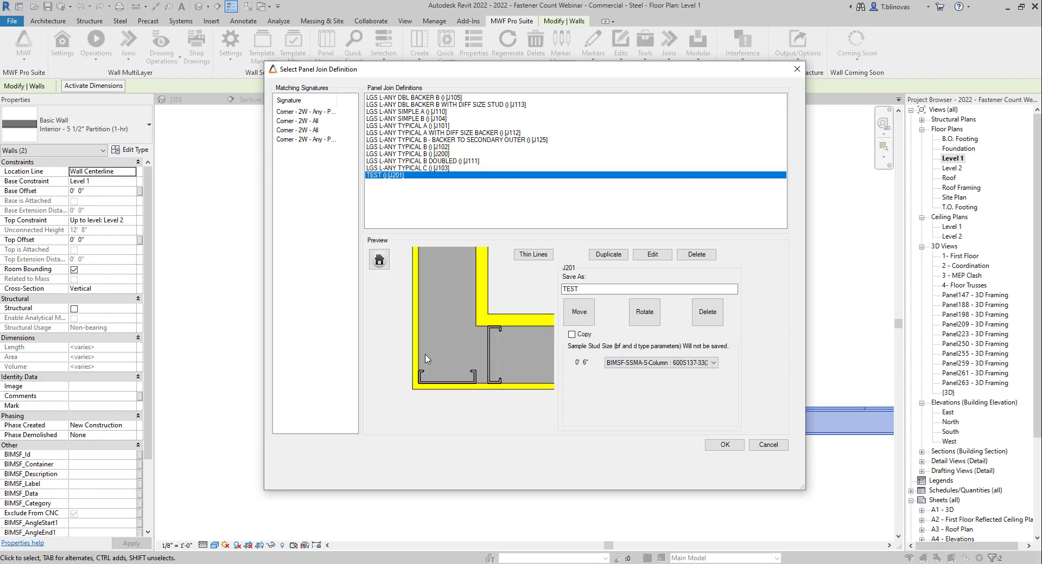
scroll(440, 350, "up", 1)
scroll(450, 312, "down", 1)
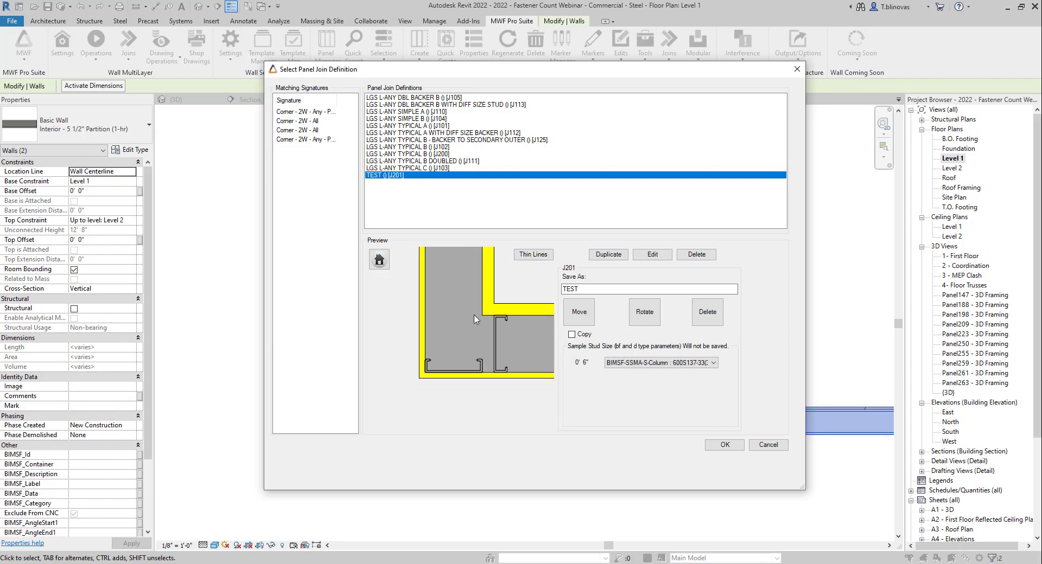
scroll(520, 302, "up", 1)
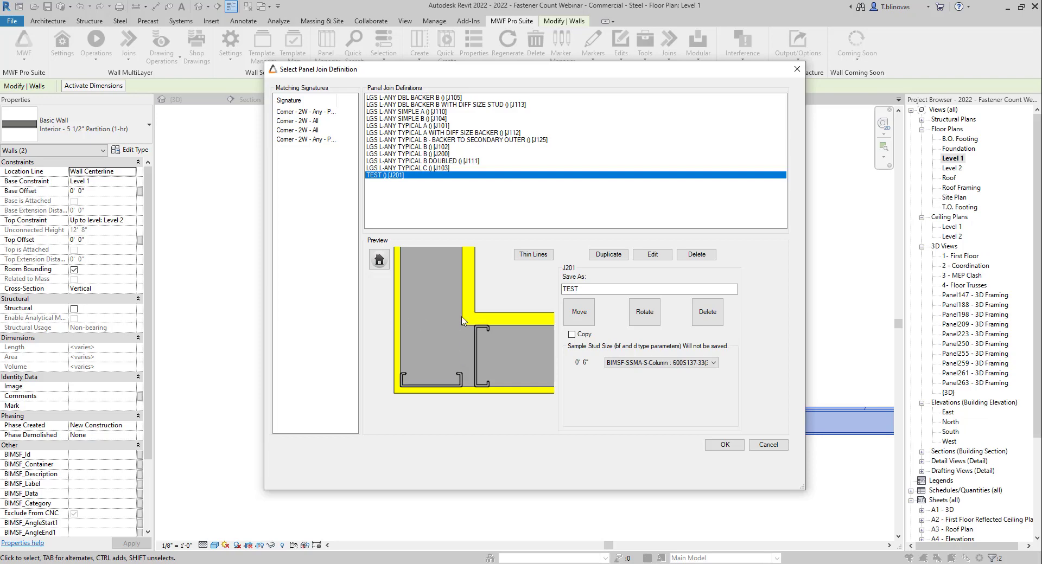
- With Copy enabled, duplicate the lower corner stud and move the copy 0' 6" running
left_click(571, 335)
left_click(578, 314)
left_click(578, 310)
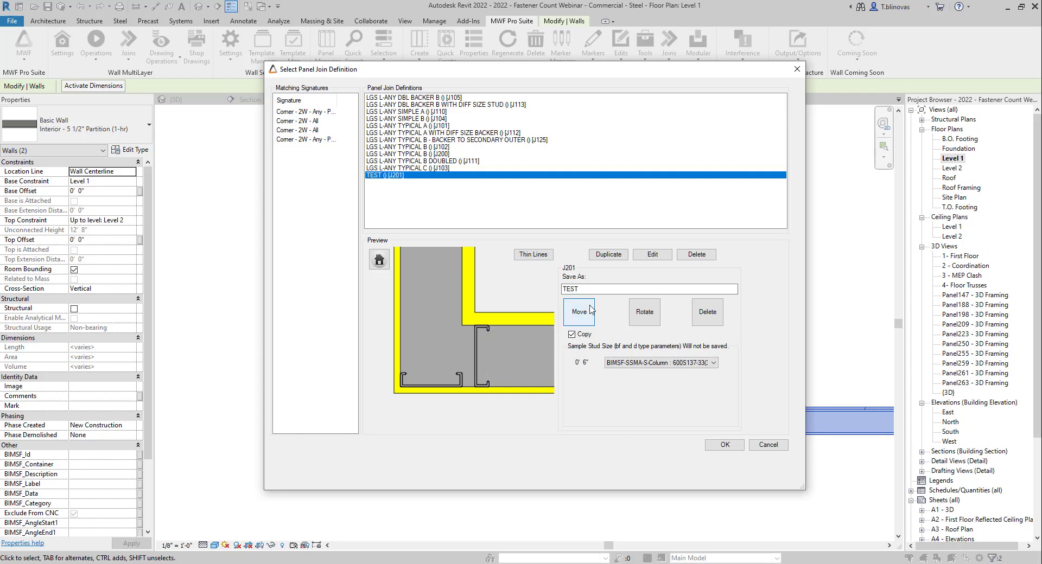
left_click(574, 314)
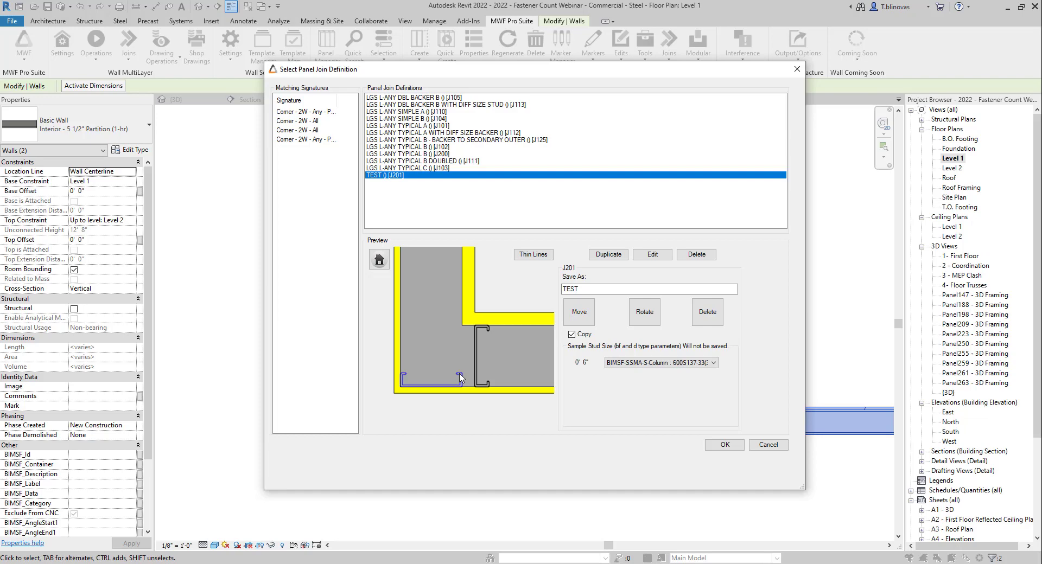
left_click(574, 314)
left_click(461, 379)
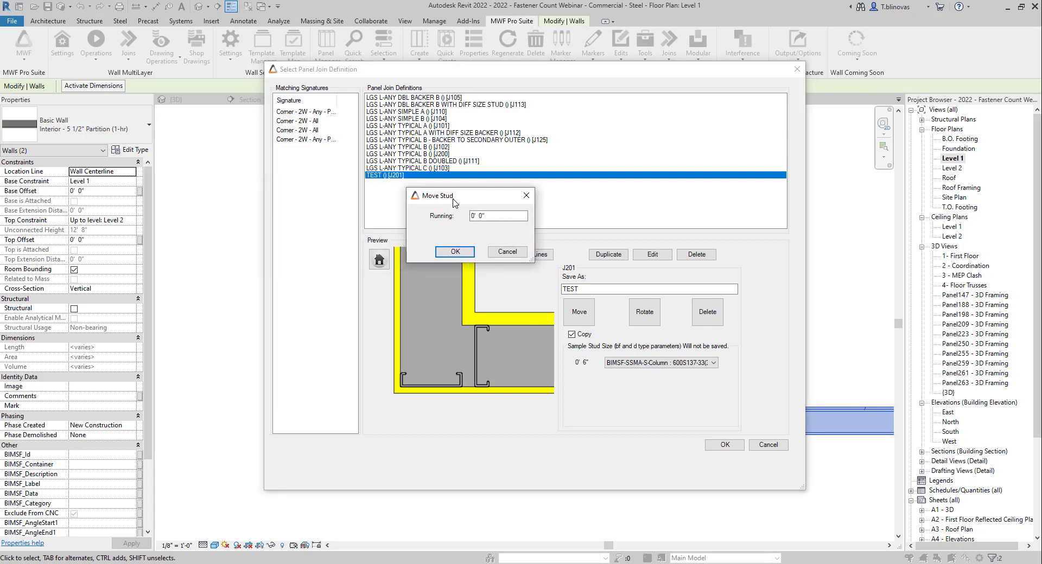
left_click(482, 215)
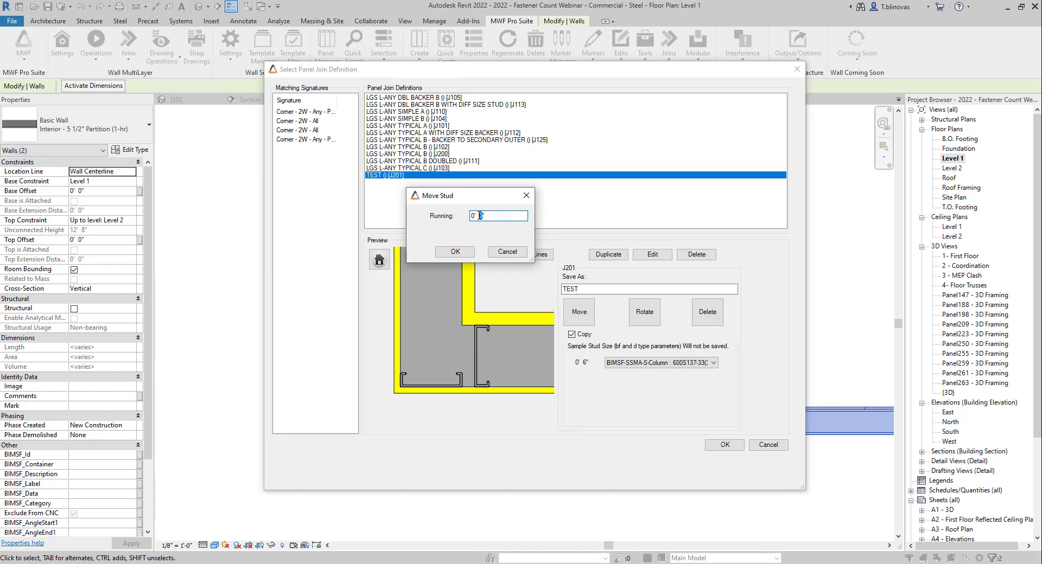
double_click(479, 216)
left_click(478, 217)
left_click(455, 252)
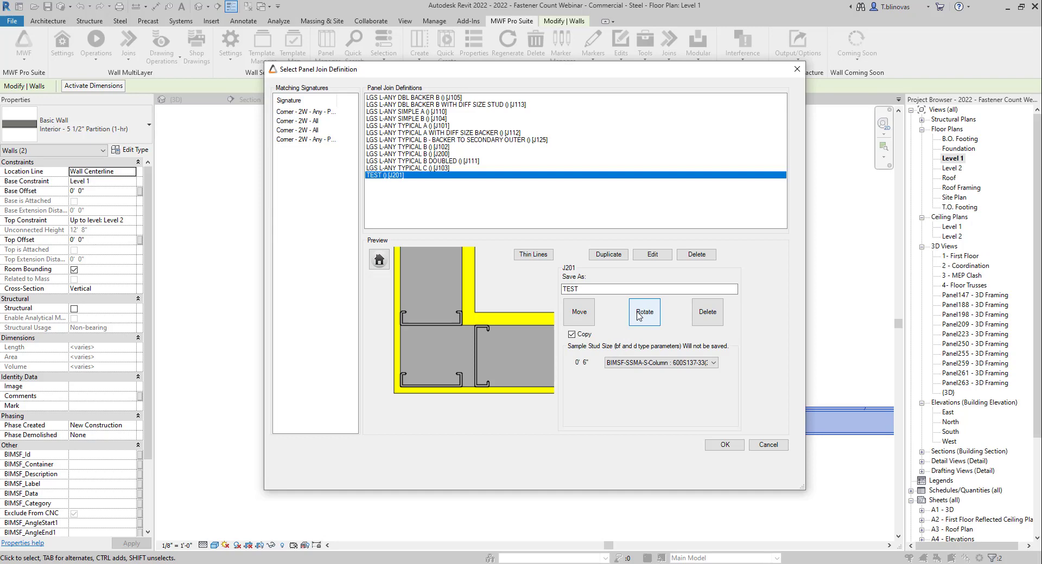
- Turn off Copy, try rotating and flipping the copied stud, then drag it out to remove it
left_click(572, 335)
left_click(430, 327)
left_click(431, 319)
left_click(430, 319)
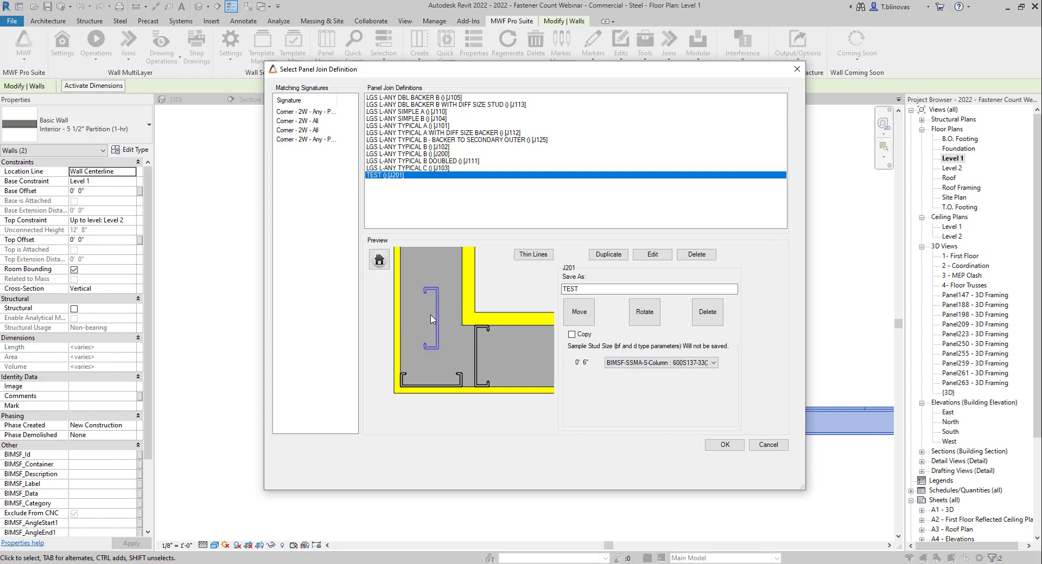
left_click(433, 319)
left_click(430, 325)
left_click(436, 321)
left_click_drag(429, 332, 427, 384)
- Re-enable Copy and copy the lower stud 0' 6" running from it
left_click(571, 334)
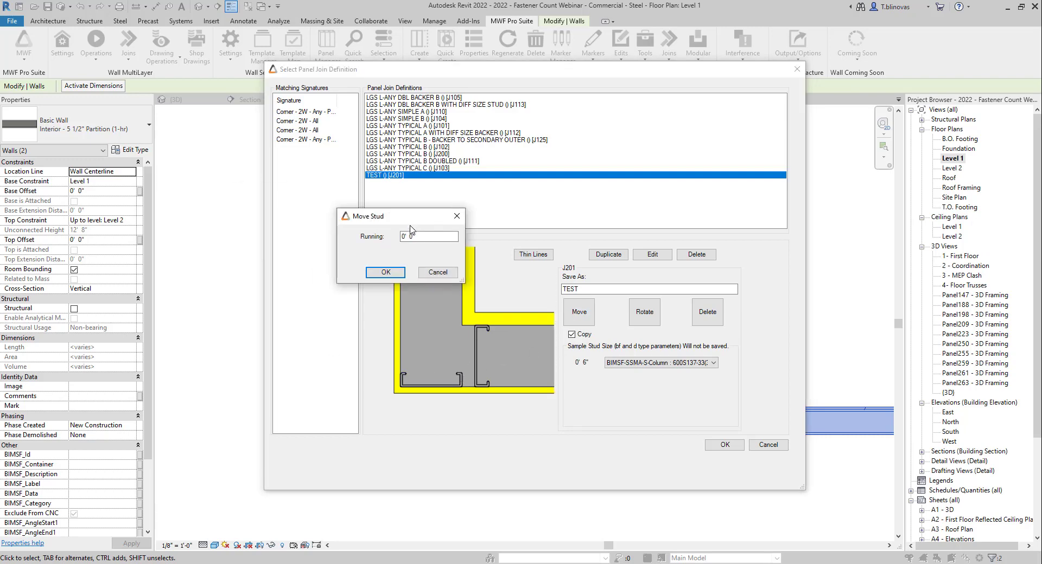
left_click(411, 241)
type("6")
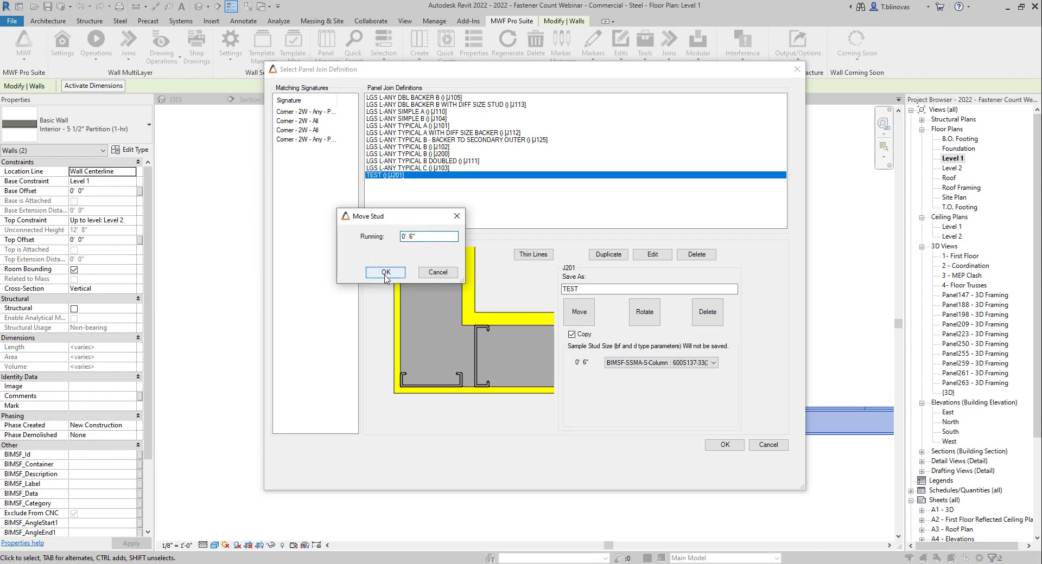
left_click(385, 272)
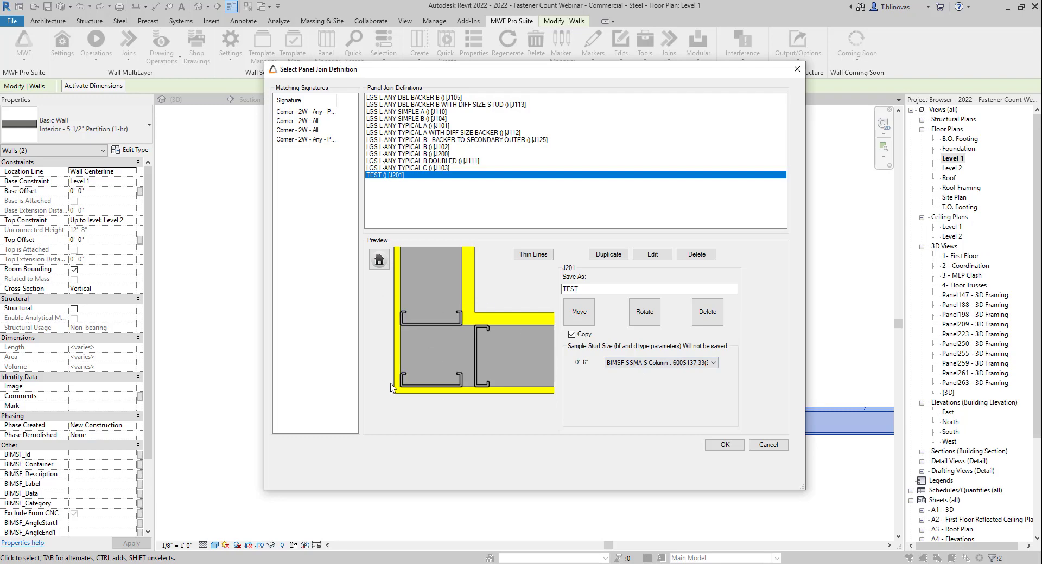
- Save TEST for all 25 instances and regenerate the corner walls as Light Gauge panels
left_click(725, 445)
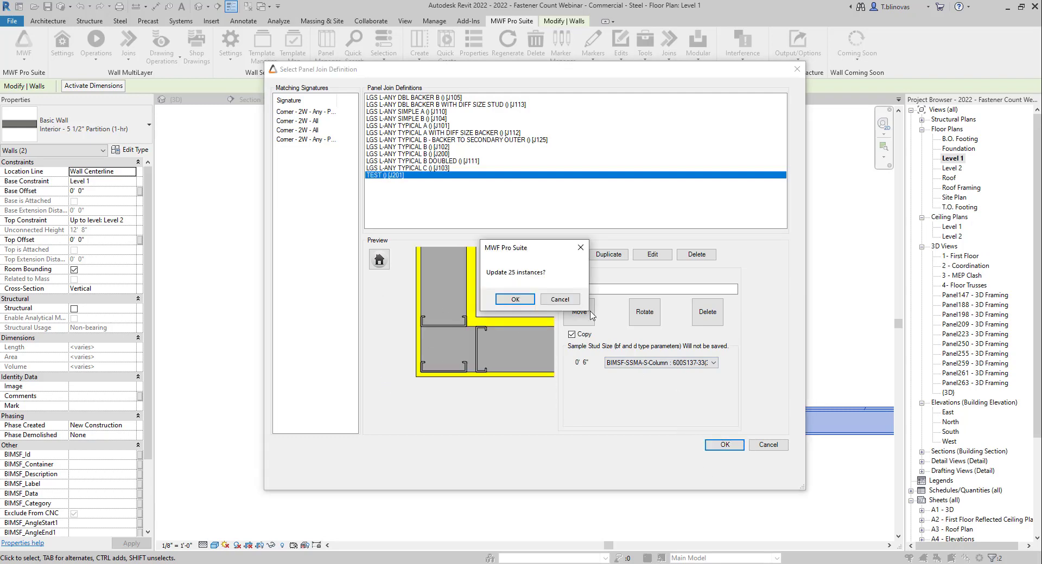
left_click(510, 301)
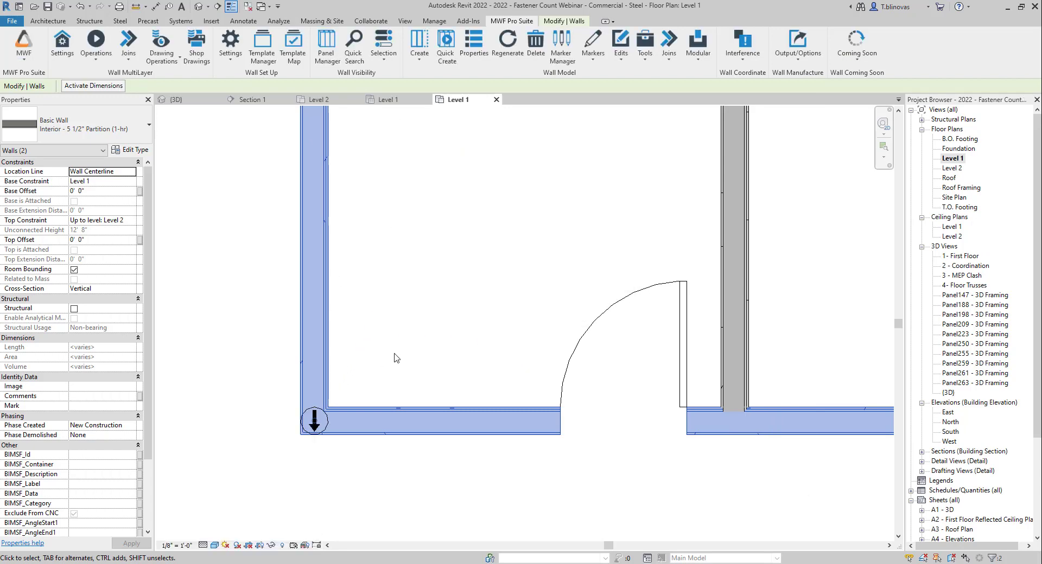
left_click(419, 45)
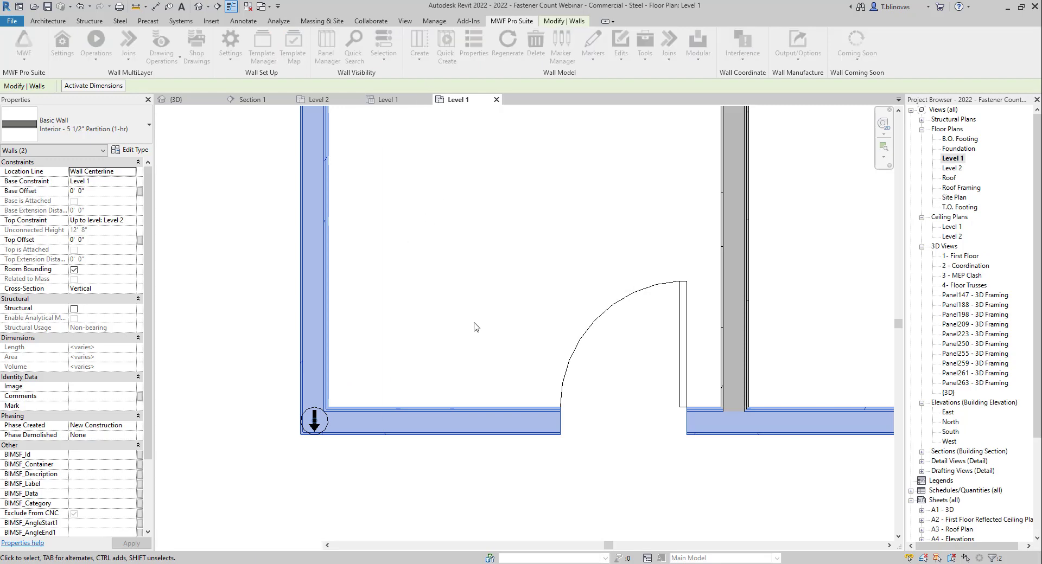
left_click(503, 408)
left_click(397, 216)
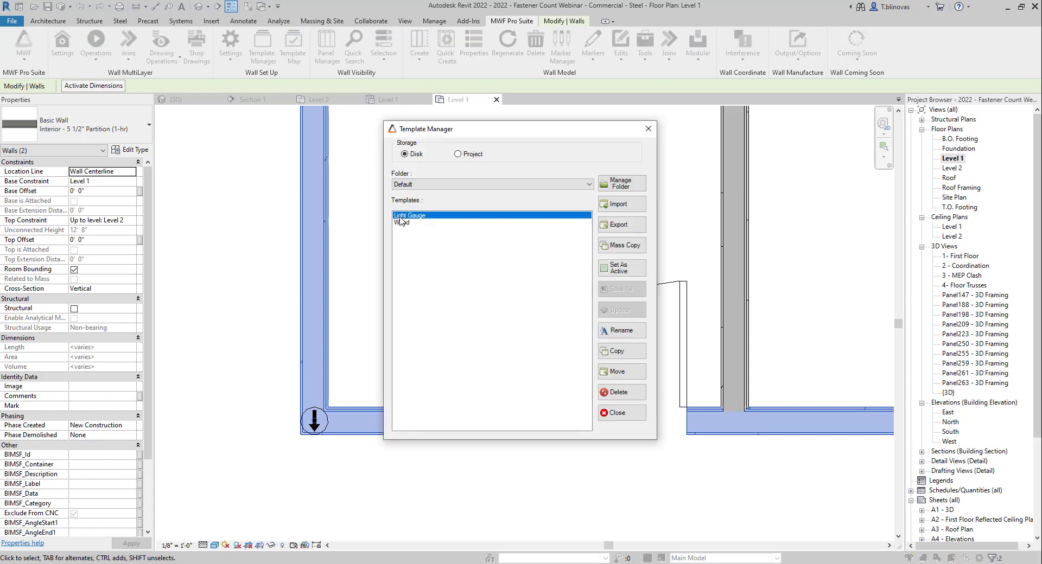
left_click(618, 413)
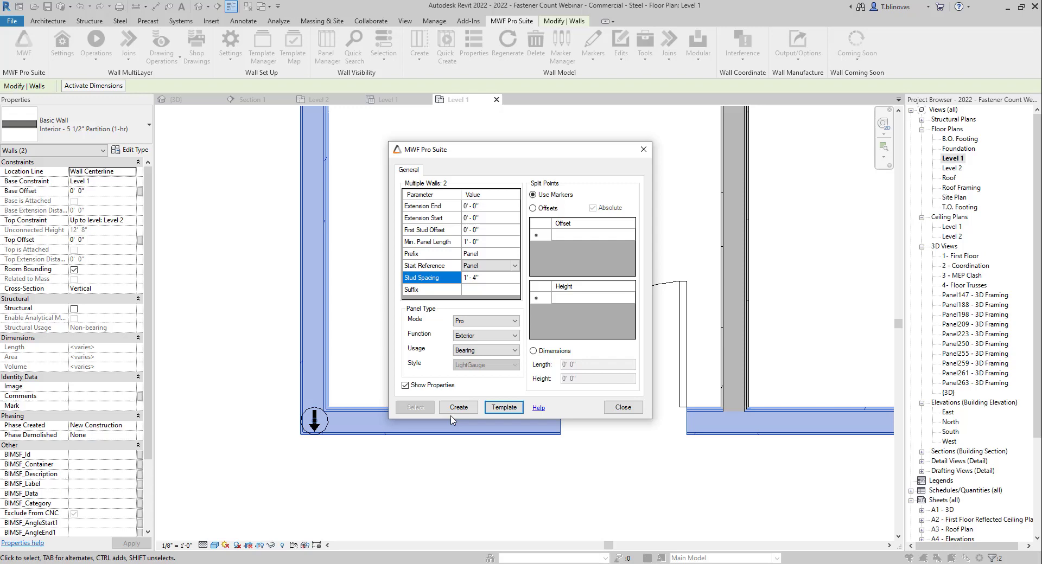
left_click(458, 408)
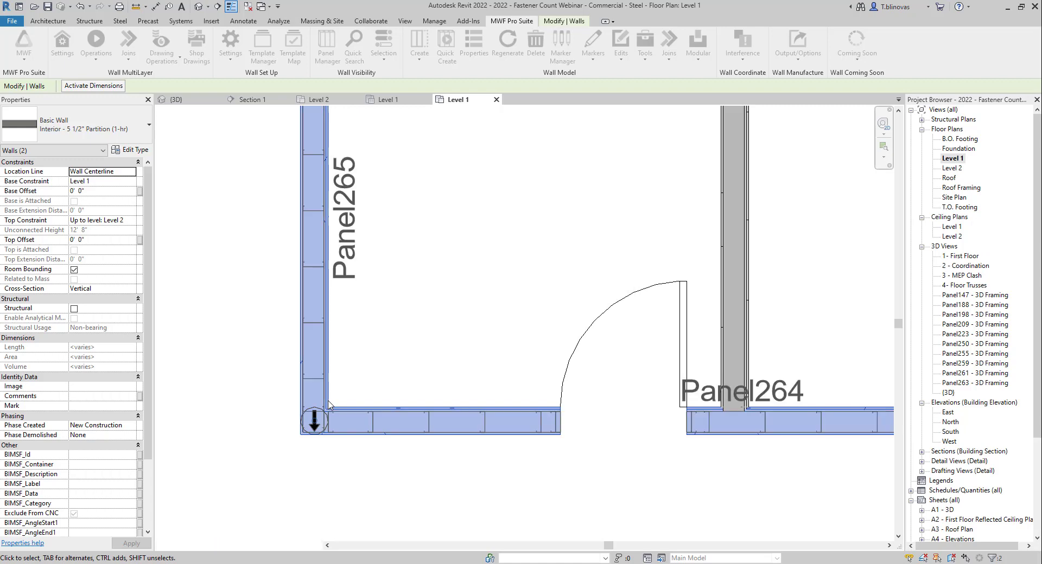
left_click(282, 462)
scroll(308, 432, "up", 3)
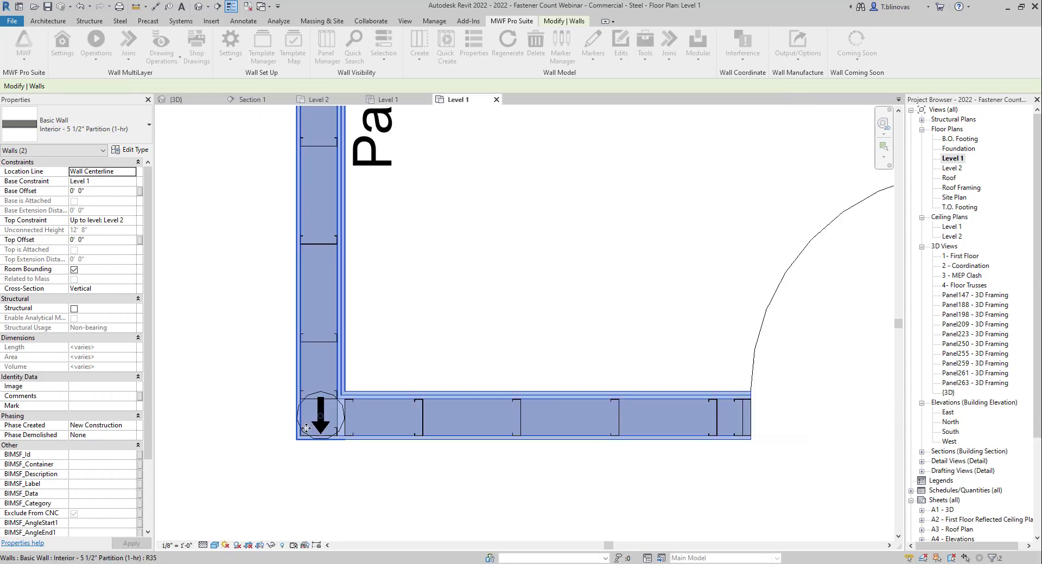
scroll(306, 428, "up", 2)
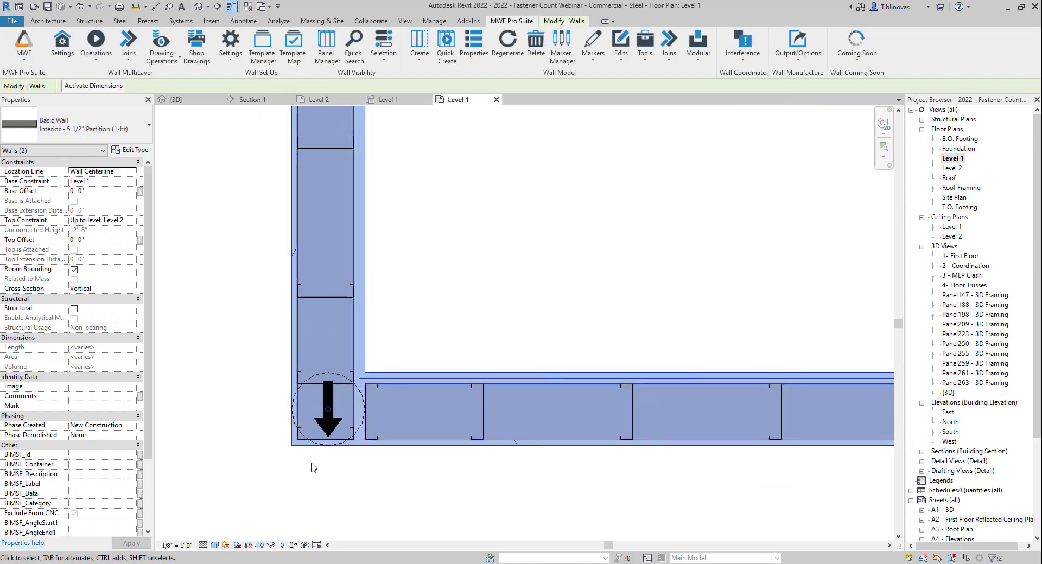
scroll(312, 466, "down", 4)
- Go to the upper-left room corner and delete its existing corner join
left_click(414, 289)
middle_click_drag(414, 288, 378, 384)
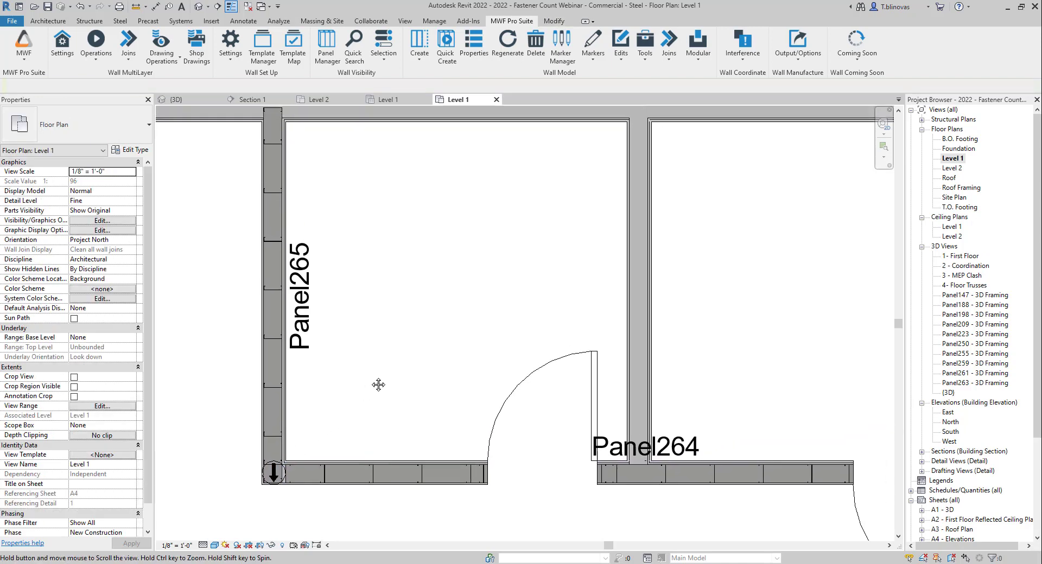
scroll(337, 389, "down", 2)
scroll(402, 350, "up", 1)
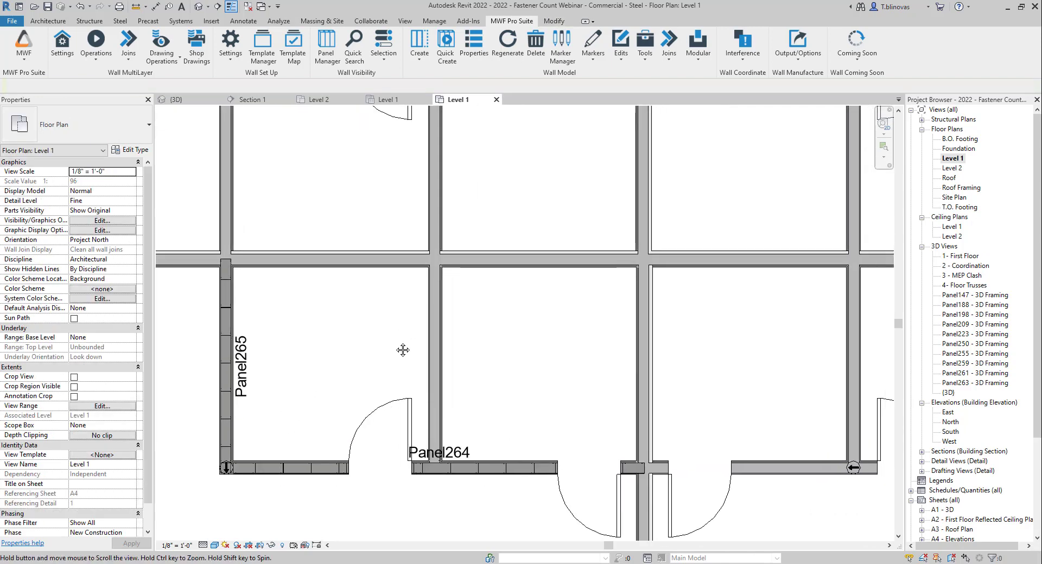
middle_click_drag(403, 350, 368, 205)
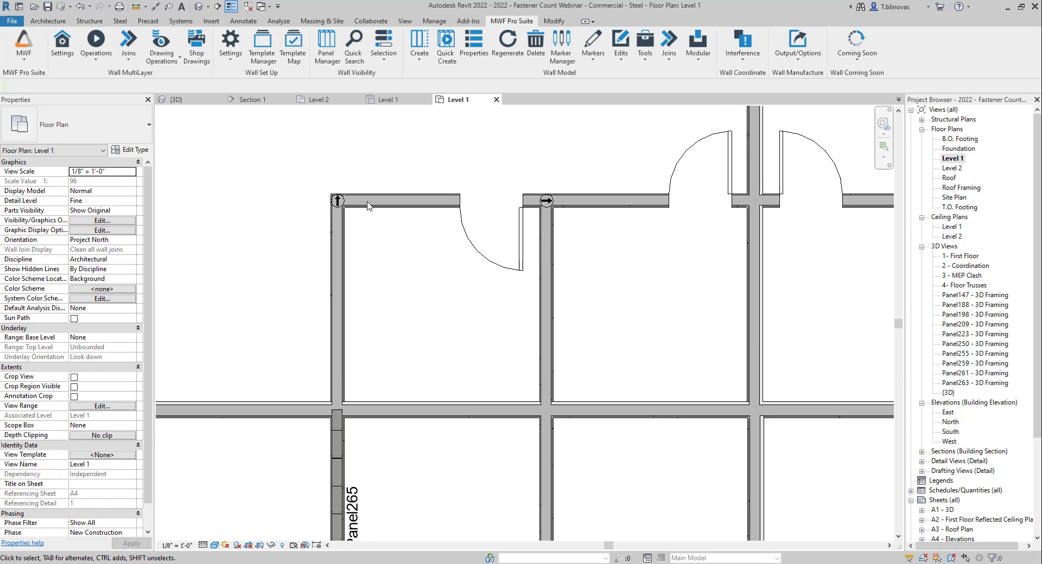
scroll(355, 171, "up", 2)
left_click(325, 224)
key("Delete")
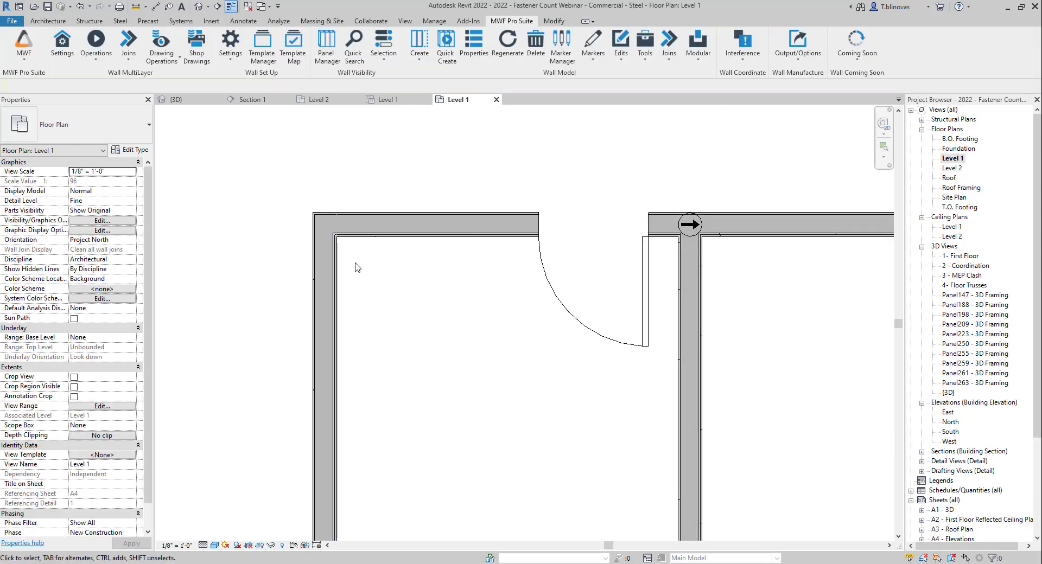
- Select the room's left and top walls and place a TEST [J201] corner join on them
left_click_drag(397, 320, 252, 174)
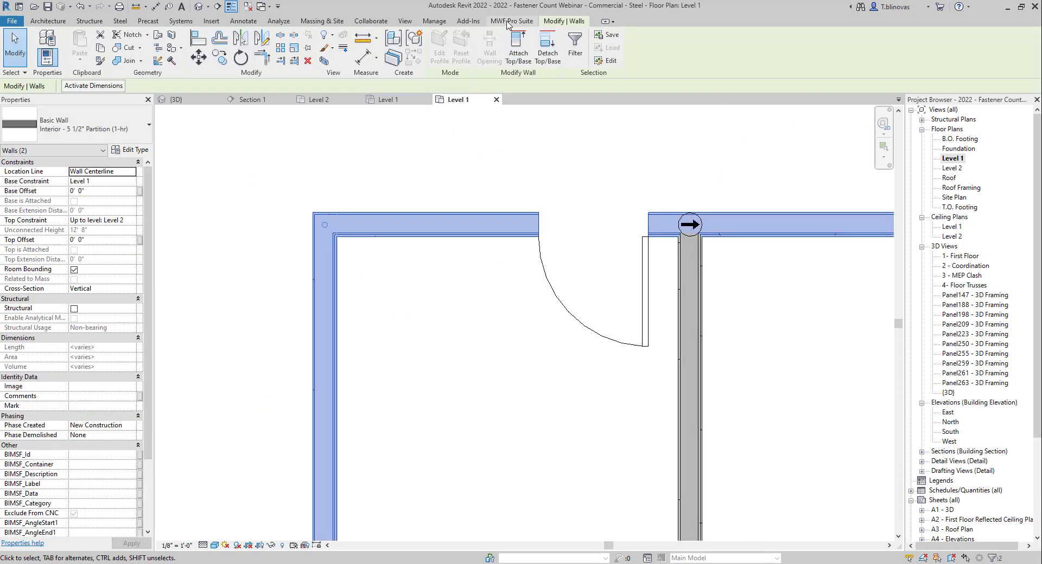
left_click(668, 46)
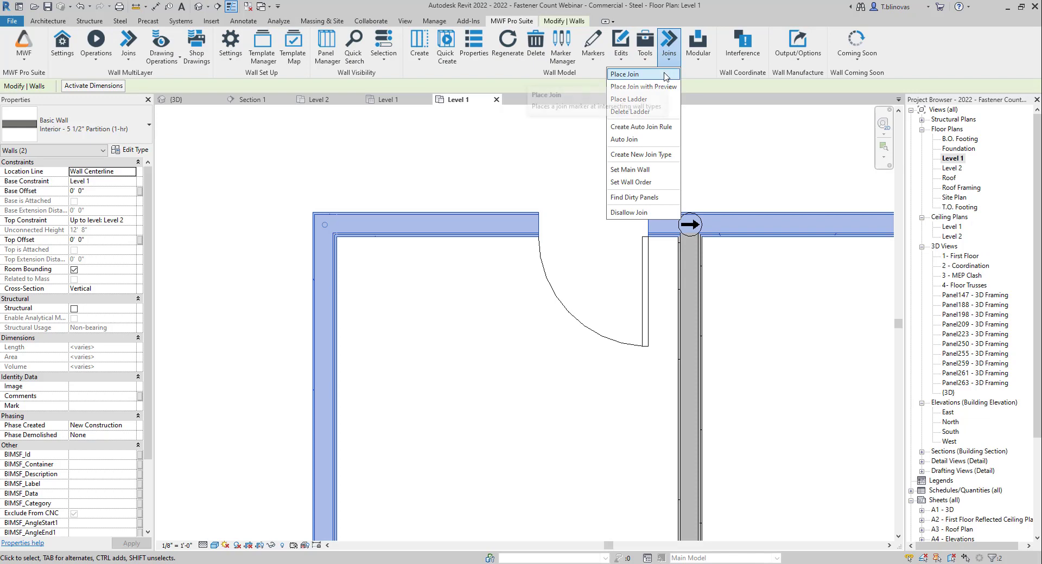
left_click(624, 98)
left_click(385, 193)
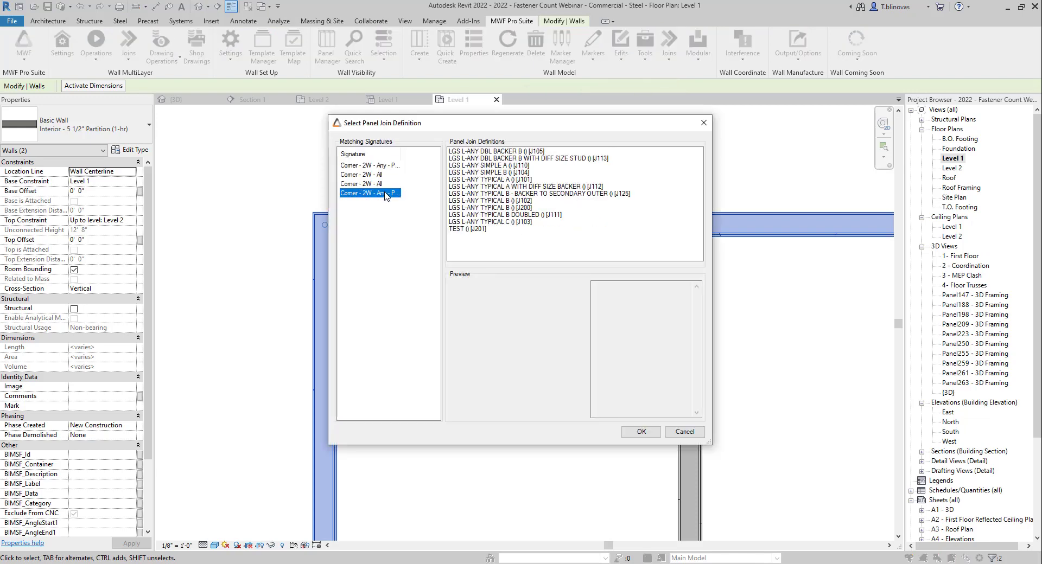
left_click(469, 229)
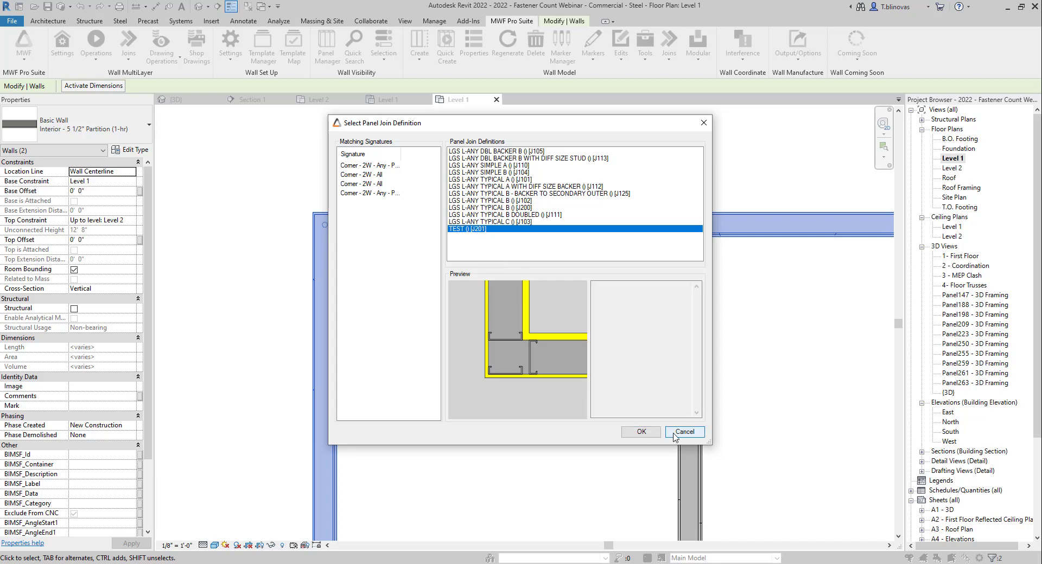
left_click(641, 432)
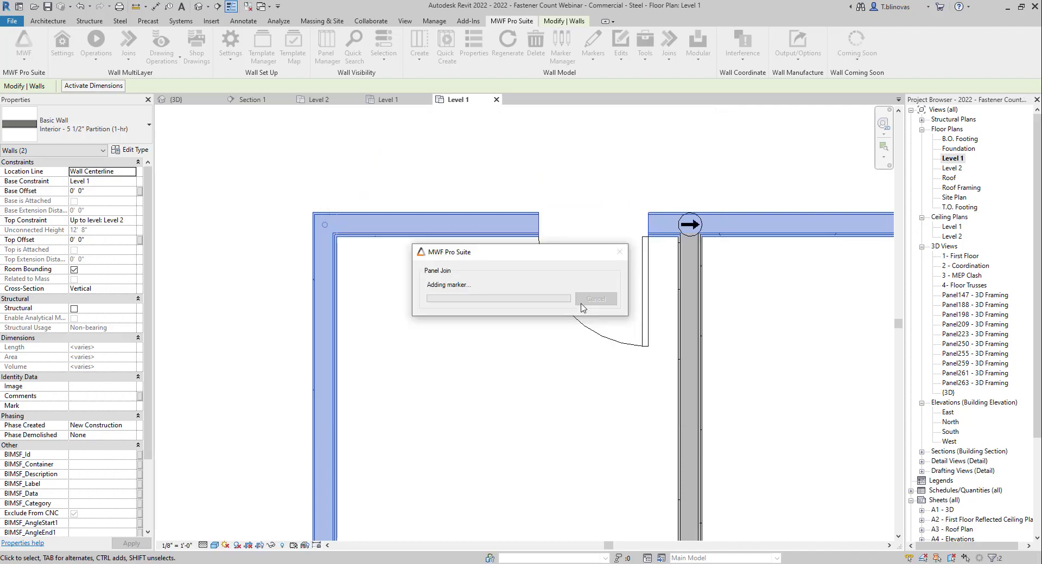